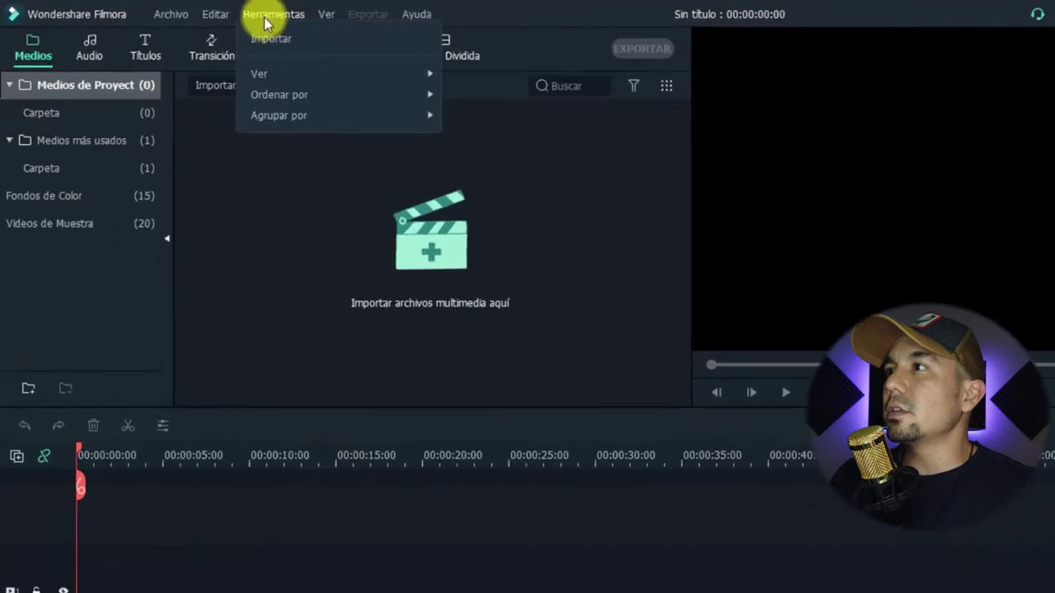
In the editing preferences, set the default photo duration to 2 seconds and the photo placement to Pan y Zoom.
{"action": "left_click", "coordinate": [342, 410]}
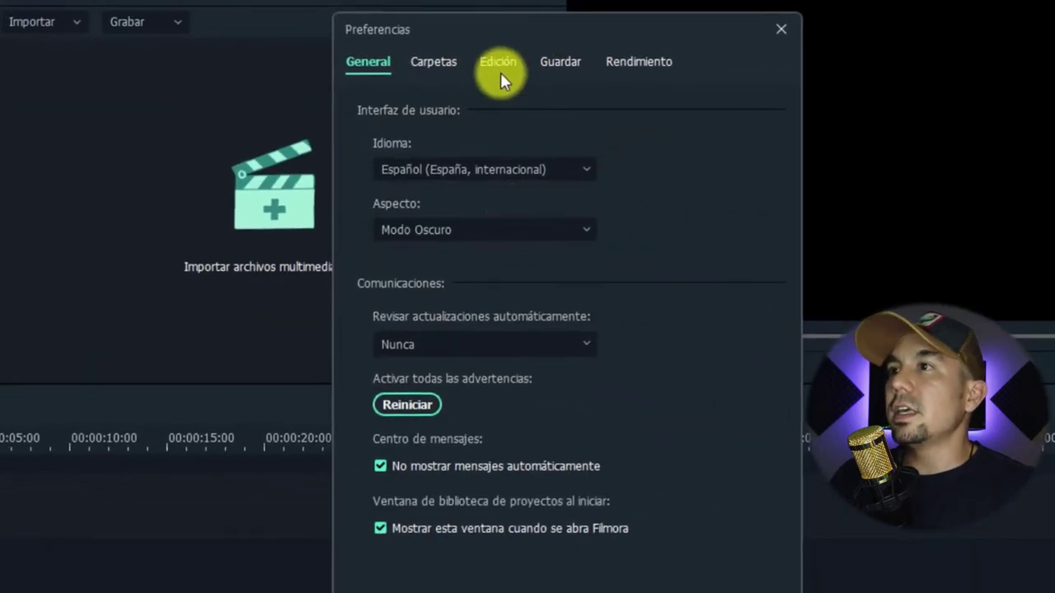
{"action": "left_click", "coordinate": [500, 71]}
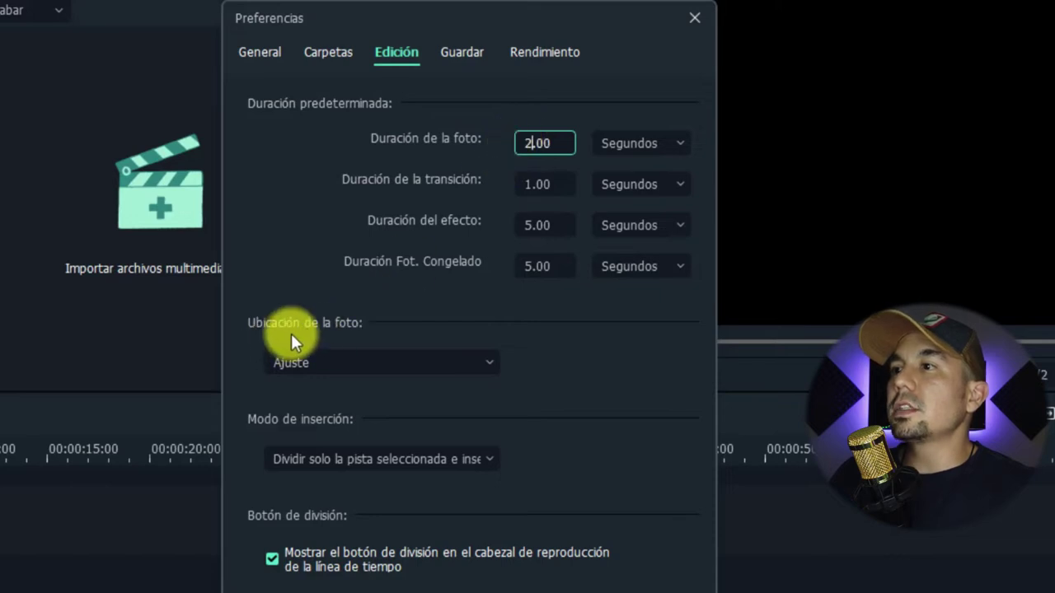
{"action": "left_click", "coordinate": [383, 363]}
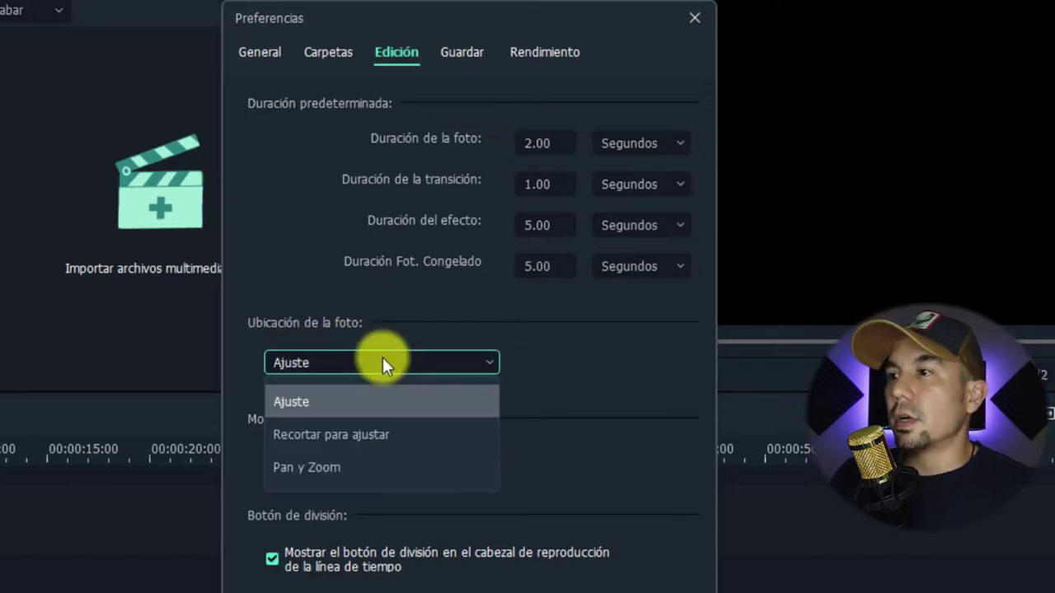
{"action": "left_click", "coordinate": [374, 468]}
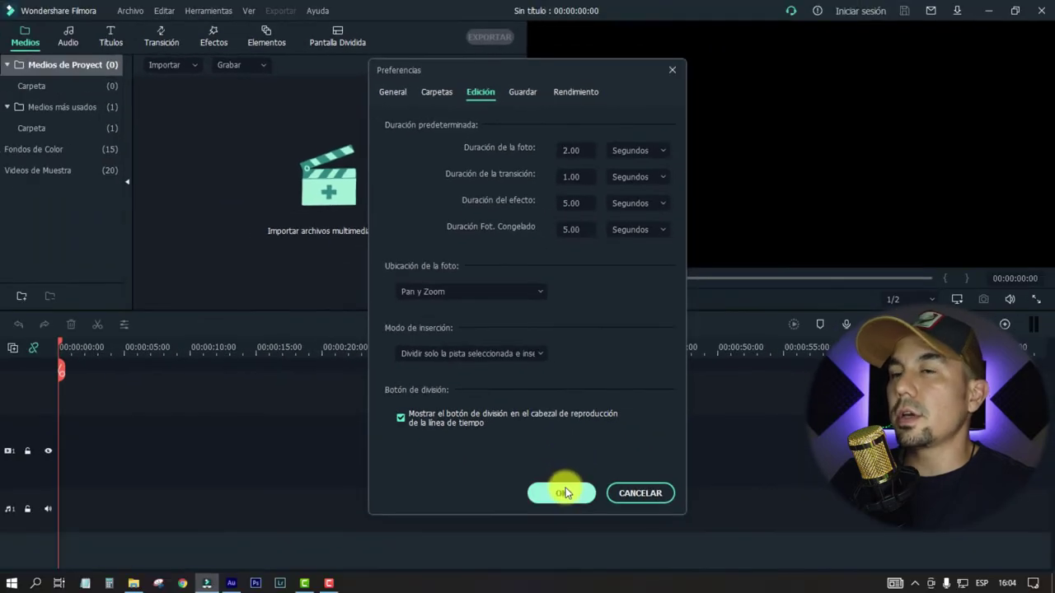
{"action": "left_click", "coordinate": [564, 493]}
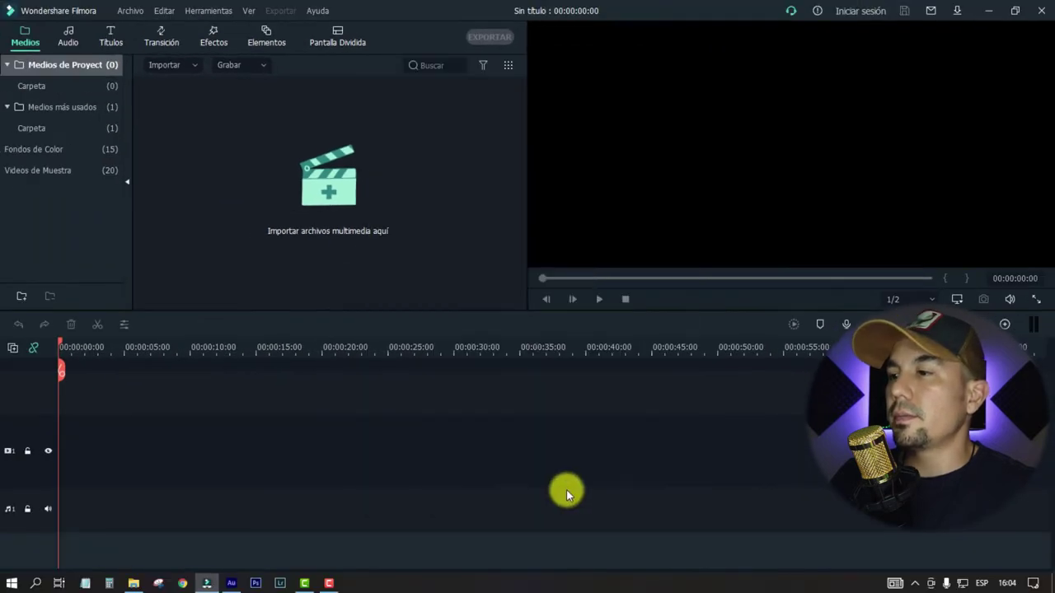
Import all ten photos, IMG_8454 to IMG_8495, from the FOTOS folder into the project media.
{"action": "left_click", "coordinate": [133, 585]}
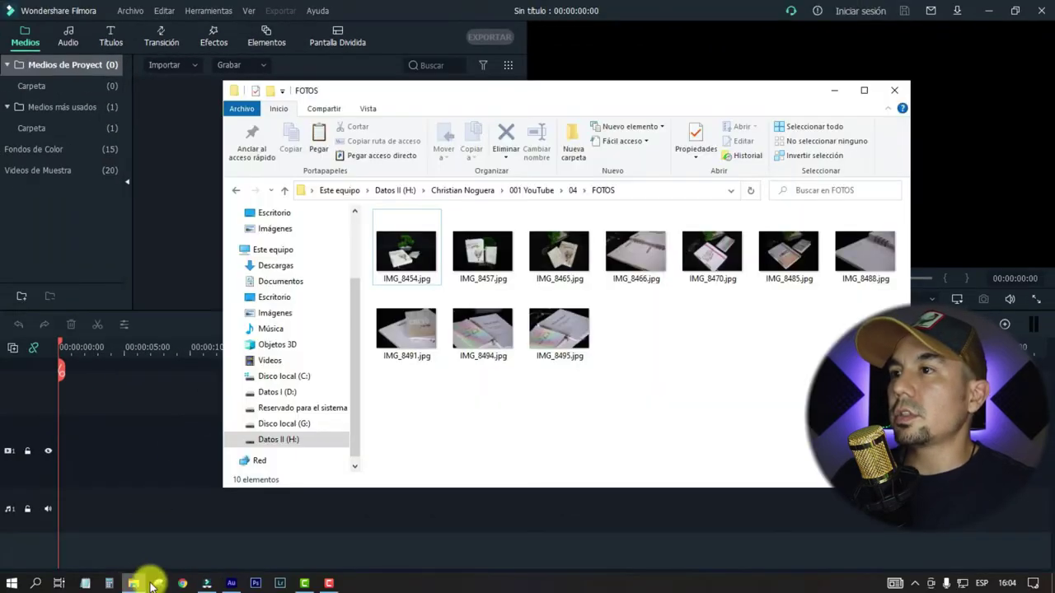
{"action": "left_click", "coordinate": [405, 247]}
{"action": "left_click", "coordinate": [553, 336], "text": "shift"}
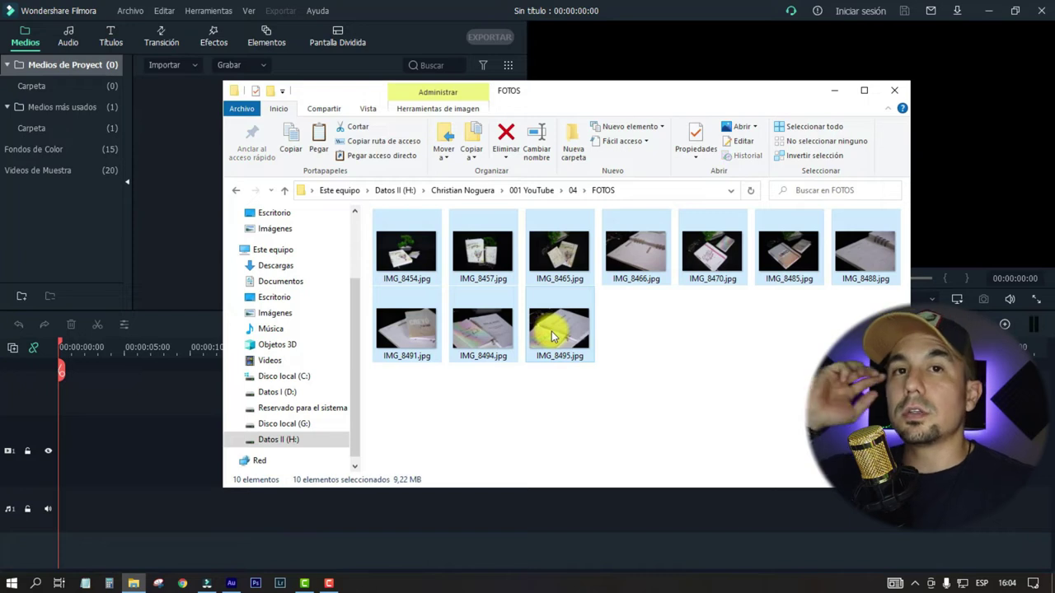
{"action": "left_click_drag", "start_coordinate": [617, 85], "coordinate": [803, 130]}
{"action": "left_click_drag", "start_coordinate": [608, 305], "coordinate": [297, 183]}
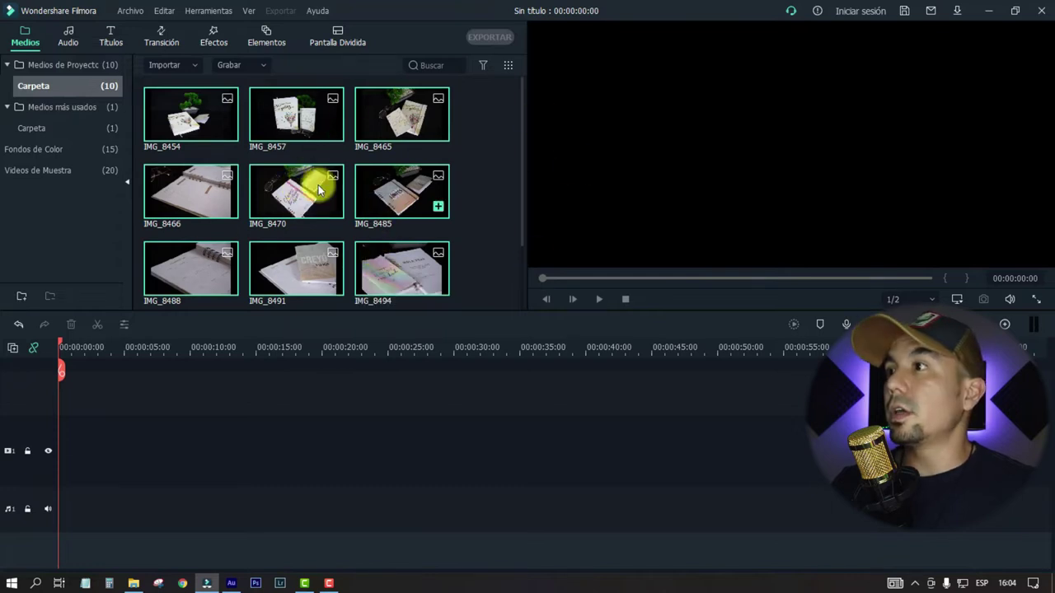
Place the ten selected photos on the video track, starting at the beginning of the timeline.
{"action": "scroll", "coordinate": [341, 199], "scroll_direction": "down", "scroll_amount": 2}
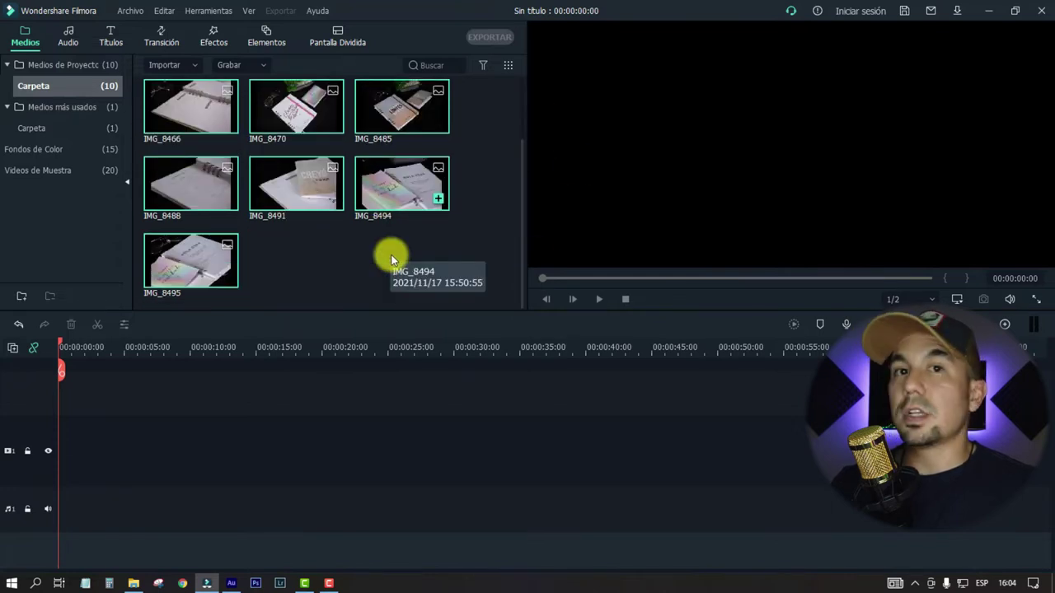
{"action": "scroll", "coordinate": [392, 260], "scroll_direction": "up", "scroll_amount": 2}
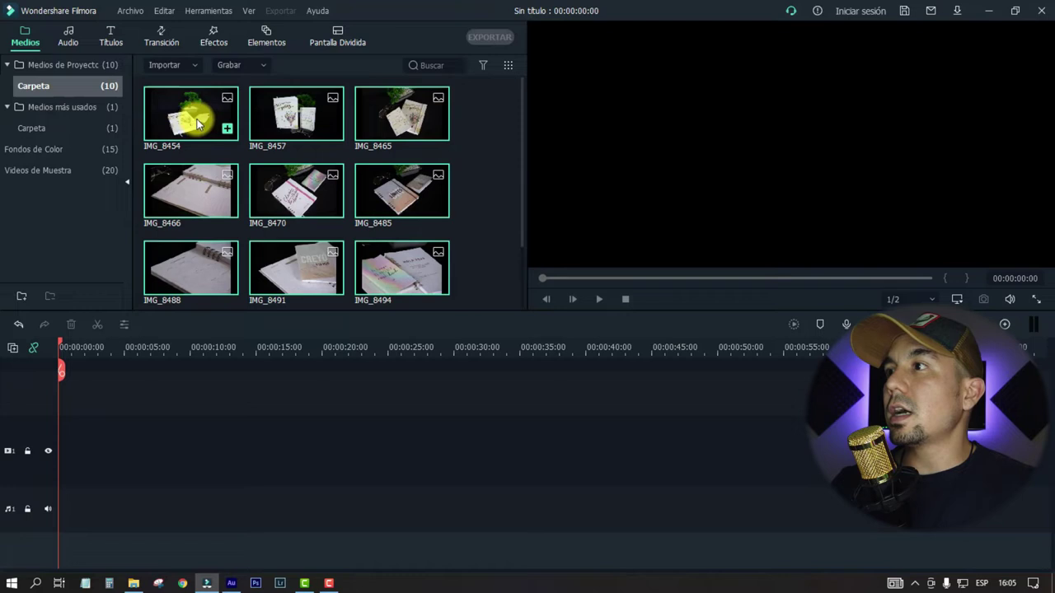
{"action": "left_click_drag", "start_coordinate": [107, 344], "coordinate": [52, 447]}
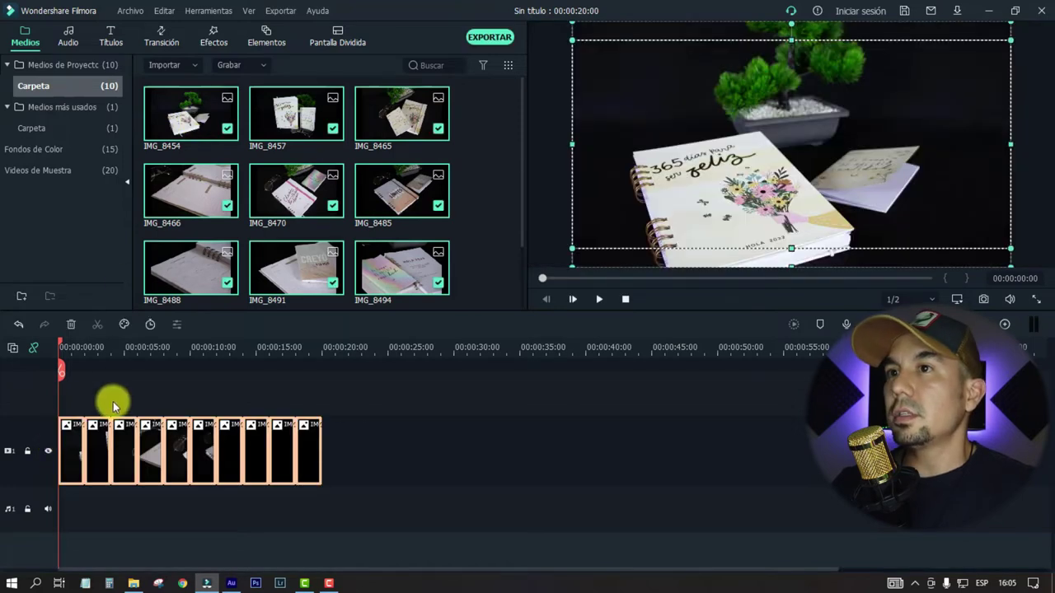
Play the photo sequence from the start to check the photo durations and the pan and zoom movement.
{"action": "left_click", "coordinate": [68, 348]}
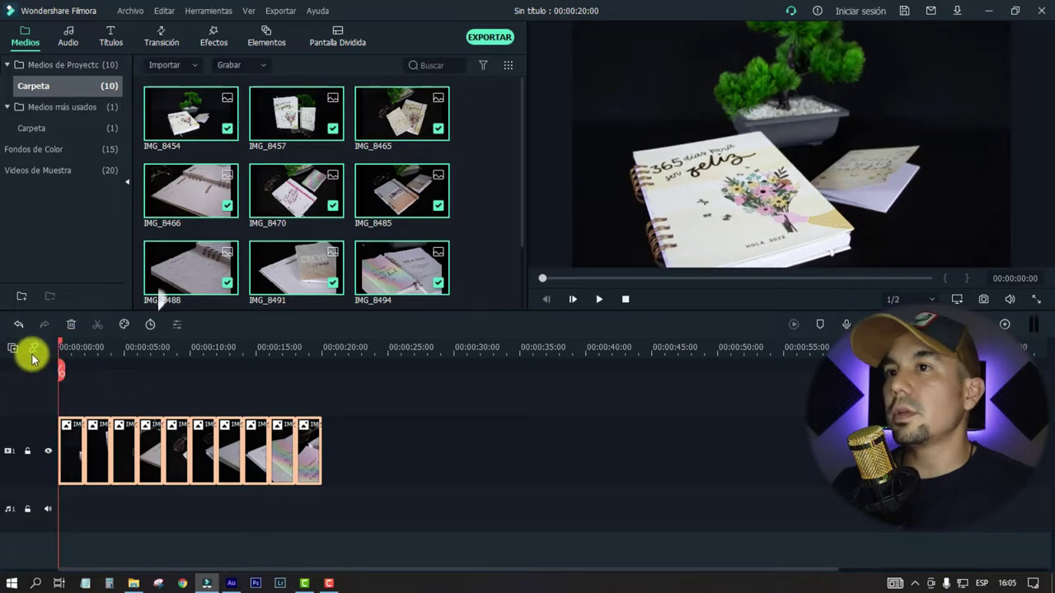
{"action": "key", "text": "space"}
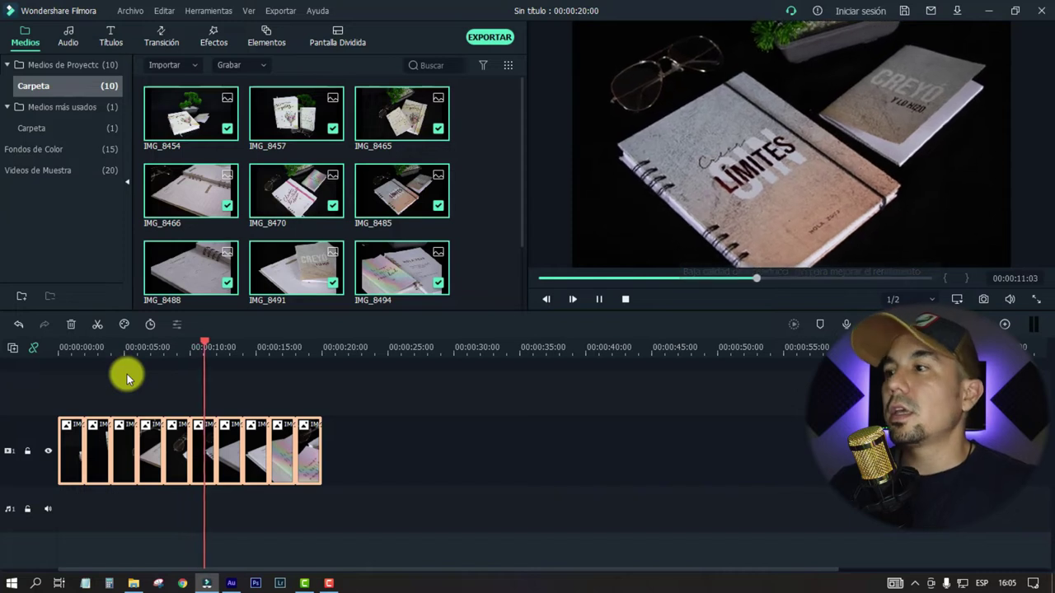
{"action": "key", "text": "space"}
Set the default photo duration to 3 seconds in the editing preferences.
{"action": "left_click", "coordinate": [128, 11]}
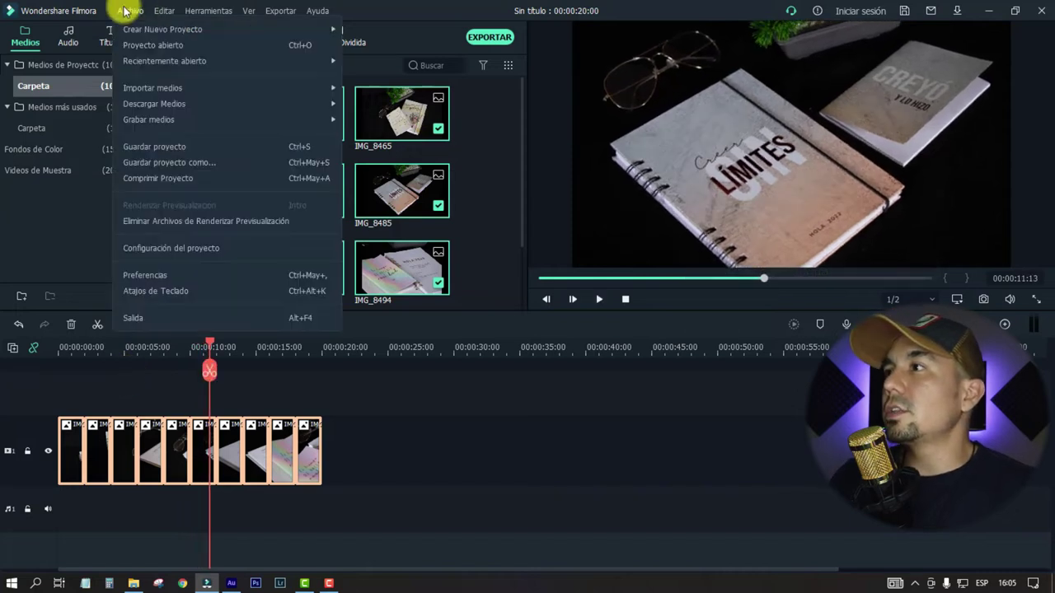
{"action": "left_click", "coordinate": [186, 275]}
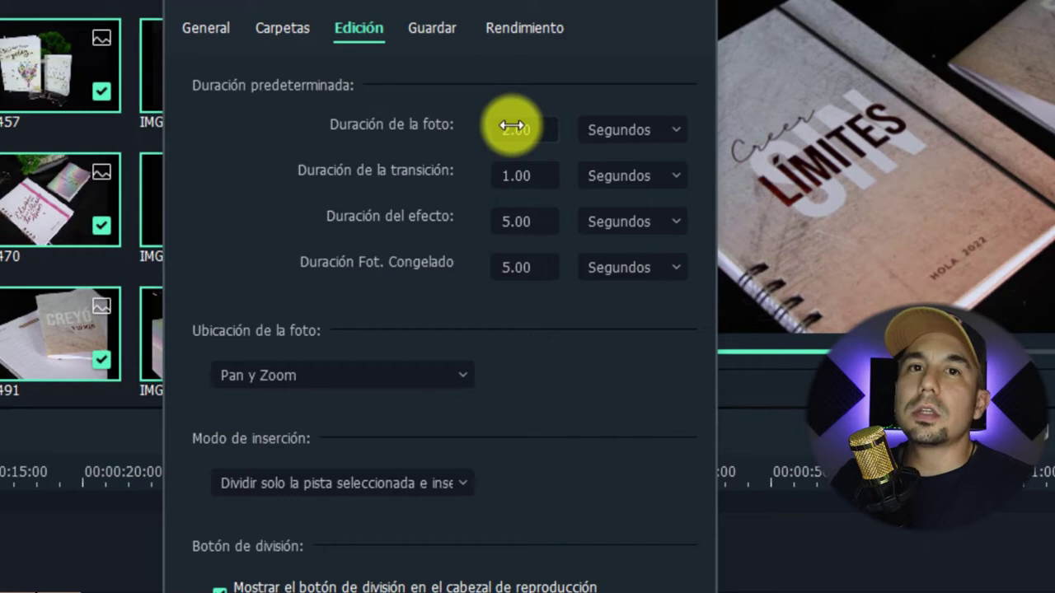
{"action": "left_click", "coordinate": [511, 126]}
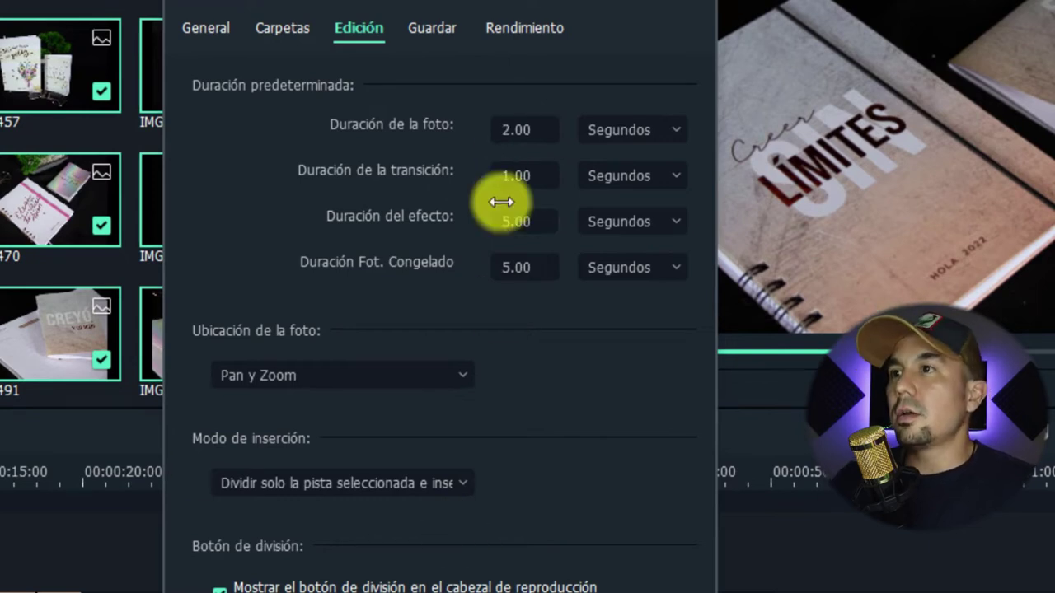
{"action": "double_click", "coordinate": [510, 127]}
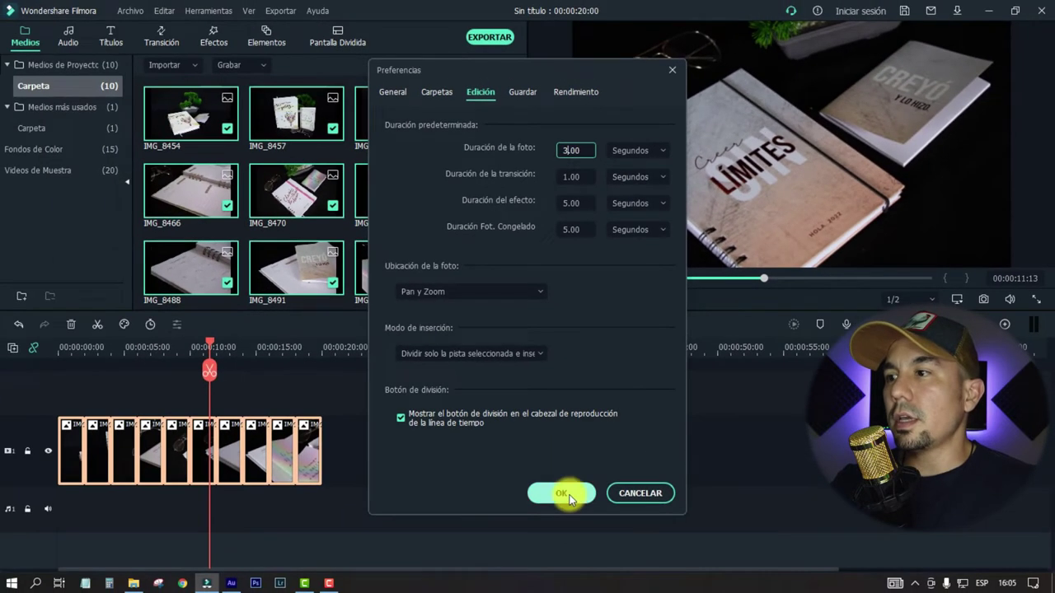
{"action": "left_click", "coordinate": [566, 497]}
Replace the photo clips on the timeline with the same ten photos at the new default duration, and preview the sequence.
{"action": "left_click_drag", "start_coordinate": [422, 461], "coordinate": [48, 435]}
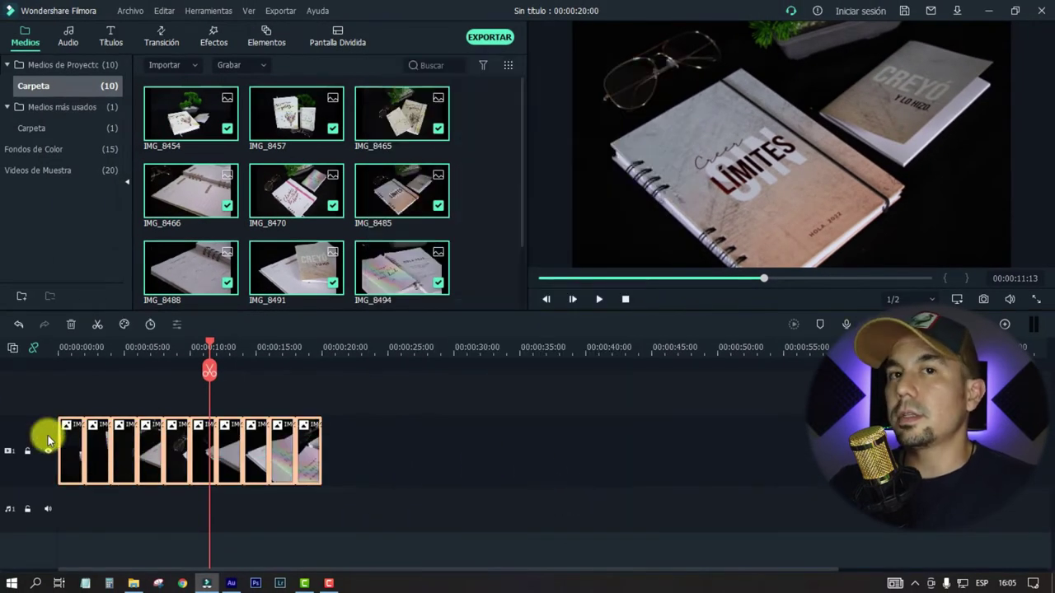
{"action": "key", "text": "Delete"}
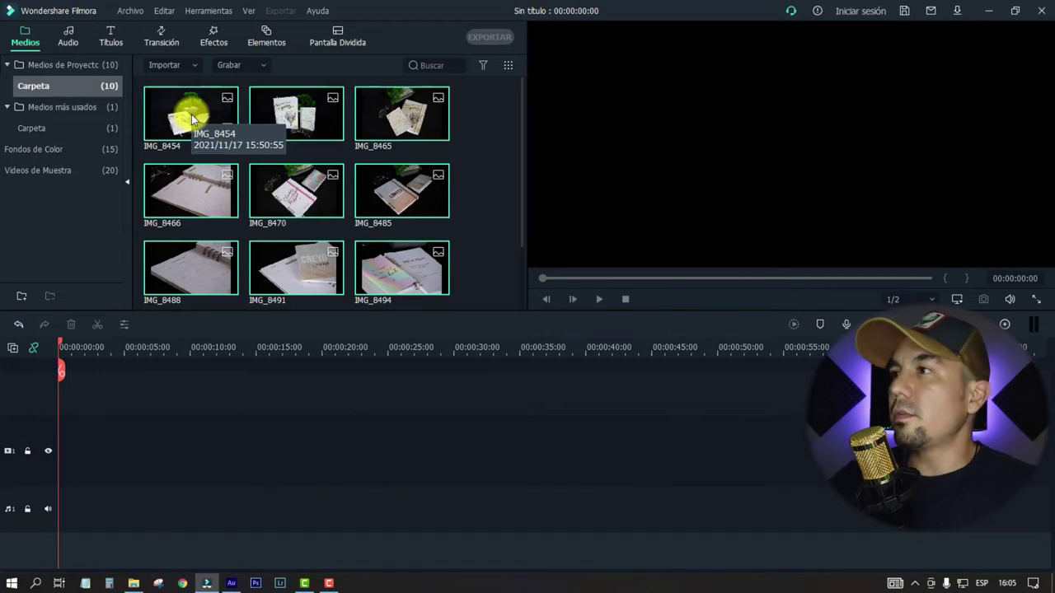
{"action": "left_click_drag", "start_coordinate": [192, 114], "coordinate": [74, 432]}
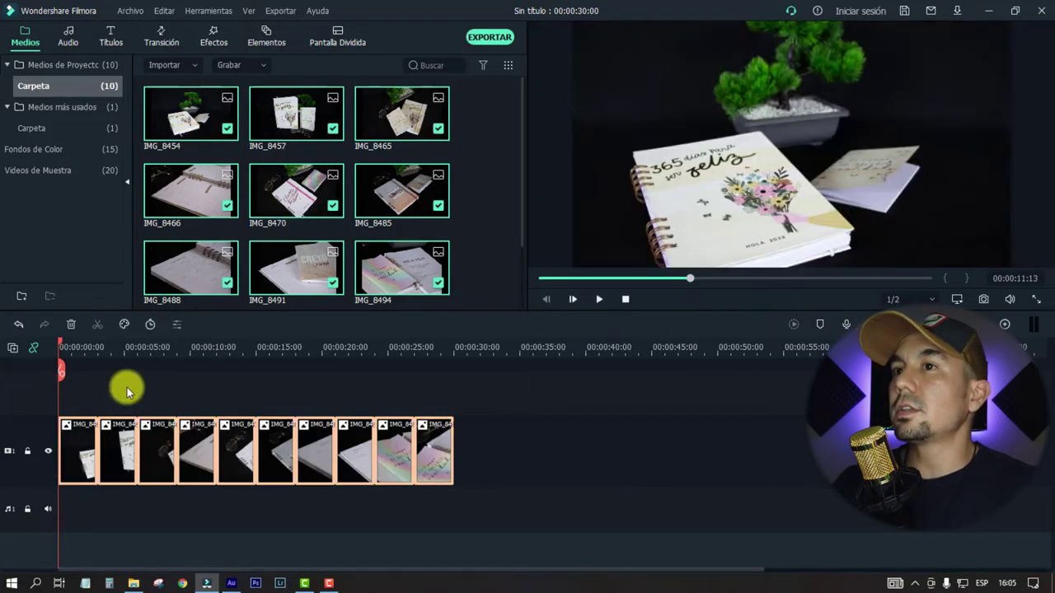
{"action": "key", "text": "space"}
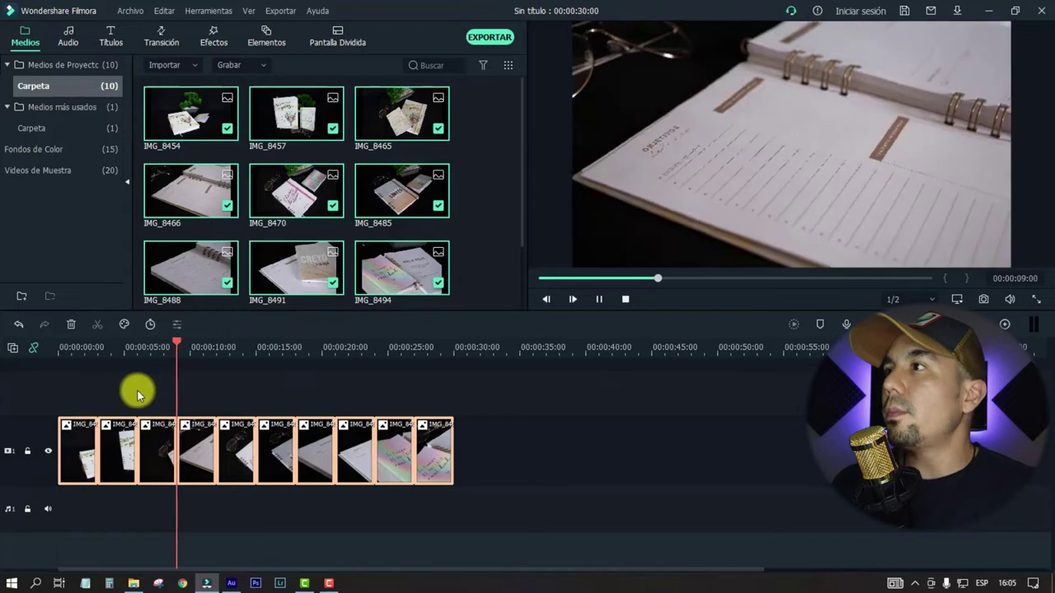
{"action": "key", "text": "space"}
Audition the included music tracks and add A-GROUP - Verve to the audio track from the start of the timeline.
{"action": "left_click", "coordinate": [70, 37]}
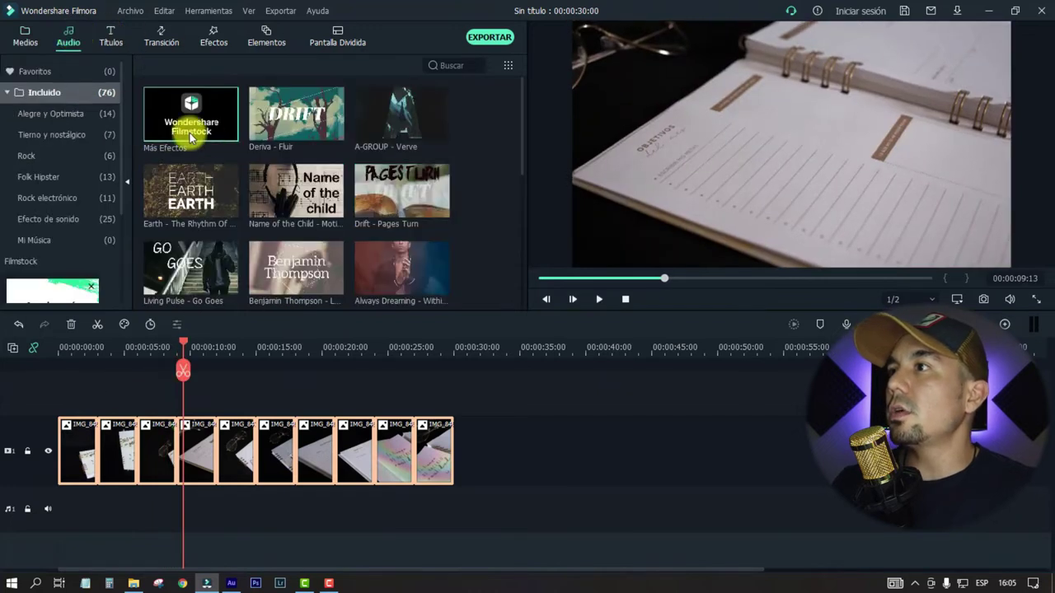
{"action": "left_click", "coordinate": [309, 132]}
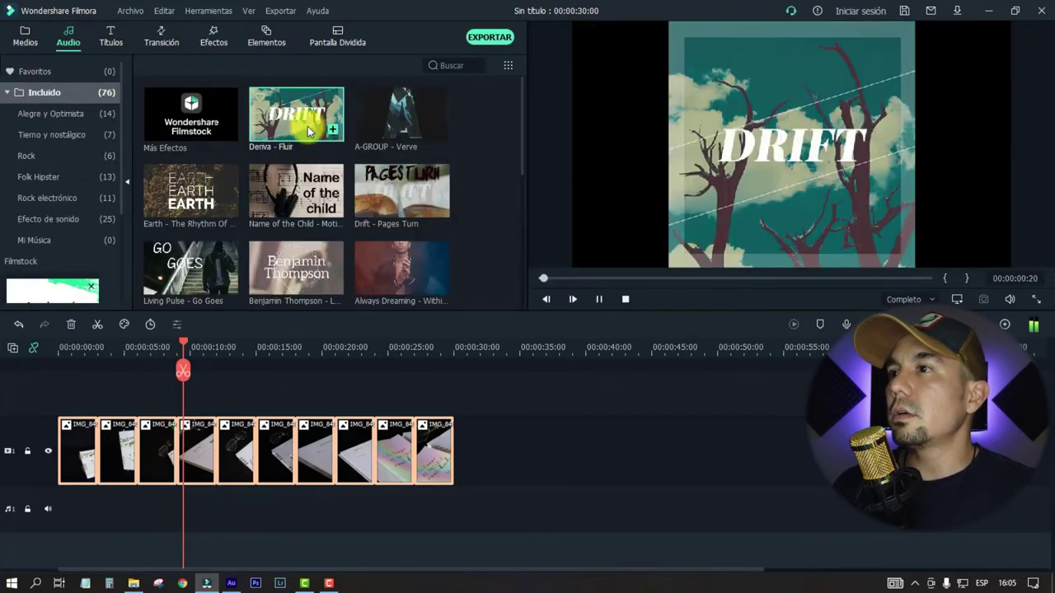
{"action": "left_click", "coordinate": [376, 124]}
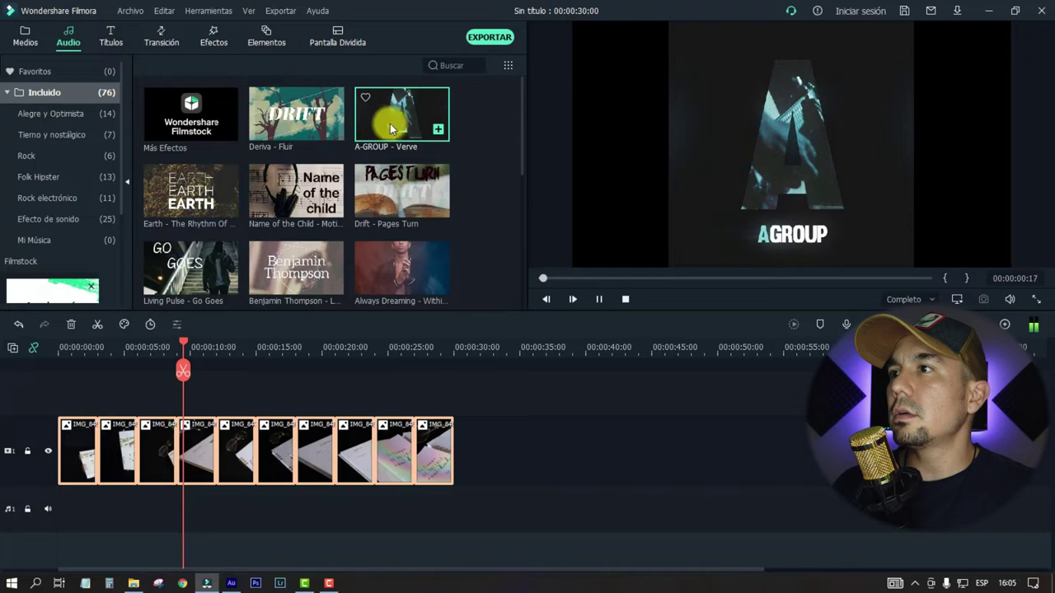
{"action": "left_click_drag", "start_coordinate": [398, 155], "coordinate": [108, 517]}
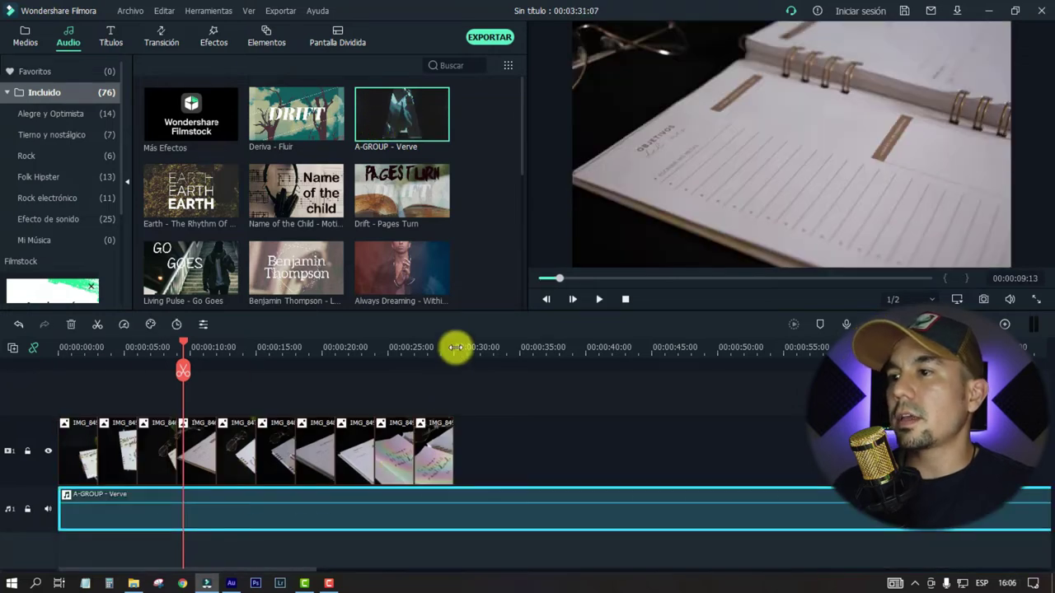
Split the music where the last photo ends, delete the remainder, and play the slideshow from the start.
{"action": "left_click", "coordinate": [454, 347]}
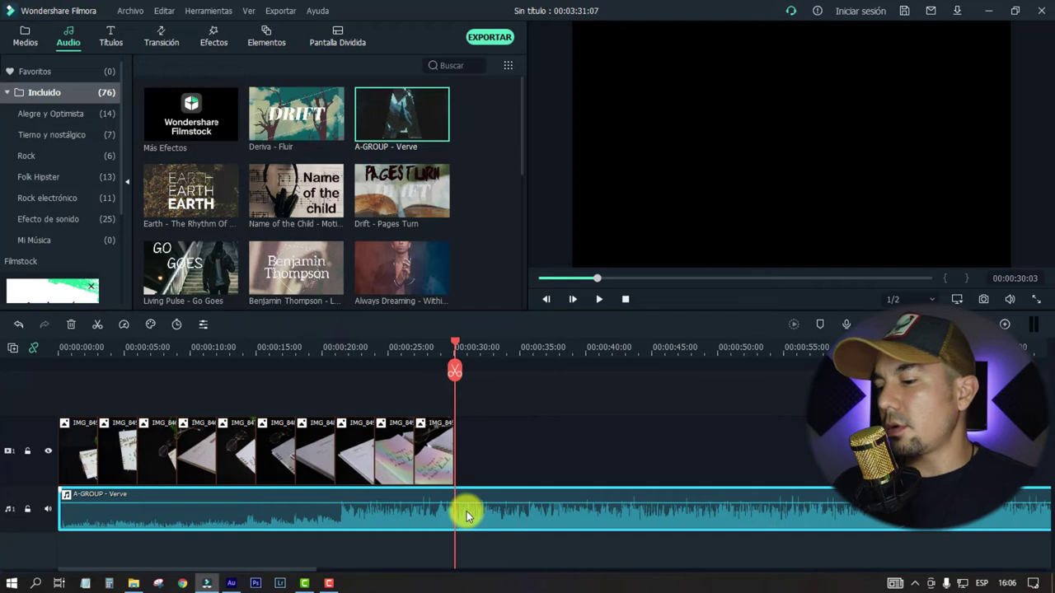
{"action": "key", "text": "ctrl+b"}
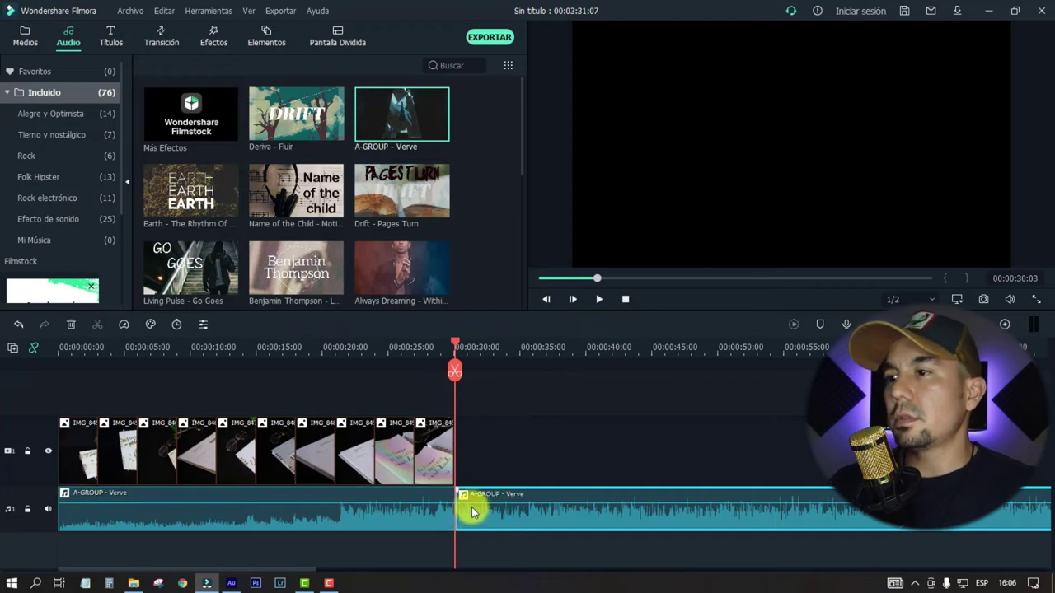
{"action": "key", "text": "Delete"}
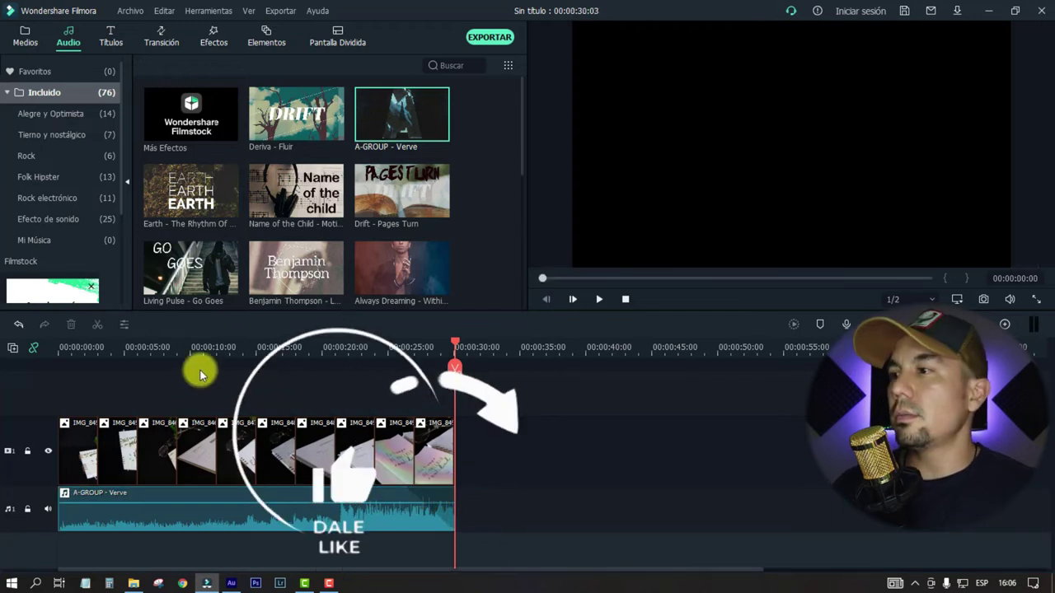
{"action": "key", "text": "Home"}
{"action": "key", "text": "space"}
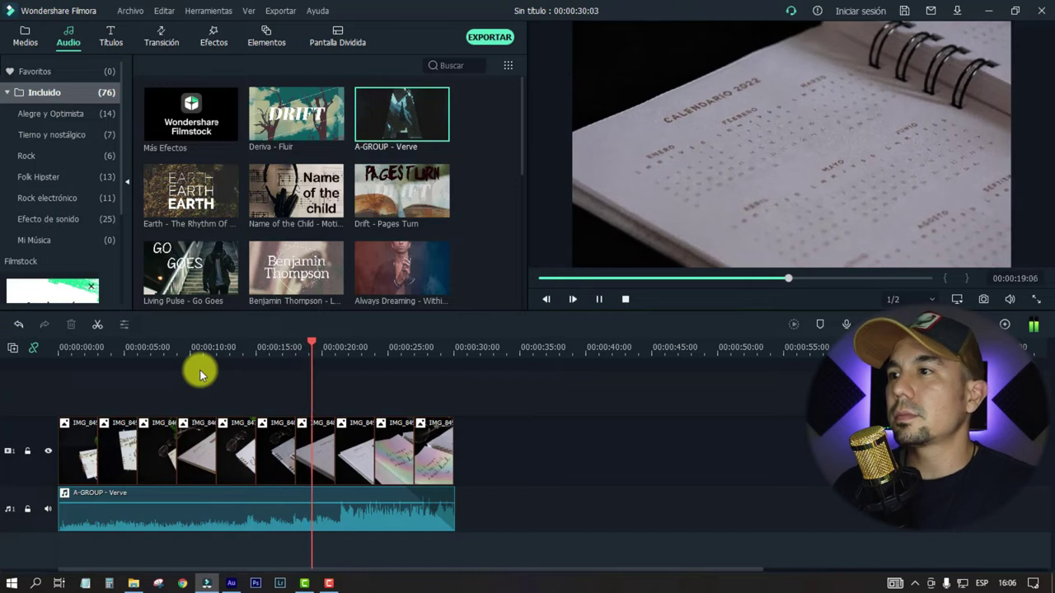
Add the Título 13 title on a track above the photos, starting at 00:00:29:17 over the last photo, and preview it.
{"action": "left_click", "coordinate": [113, 37]}
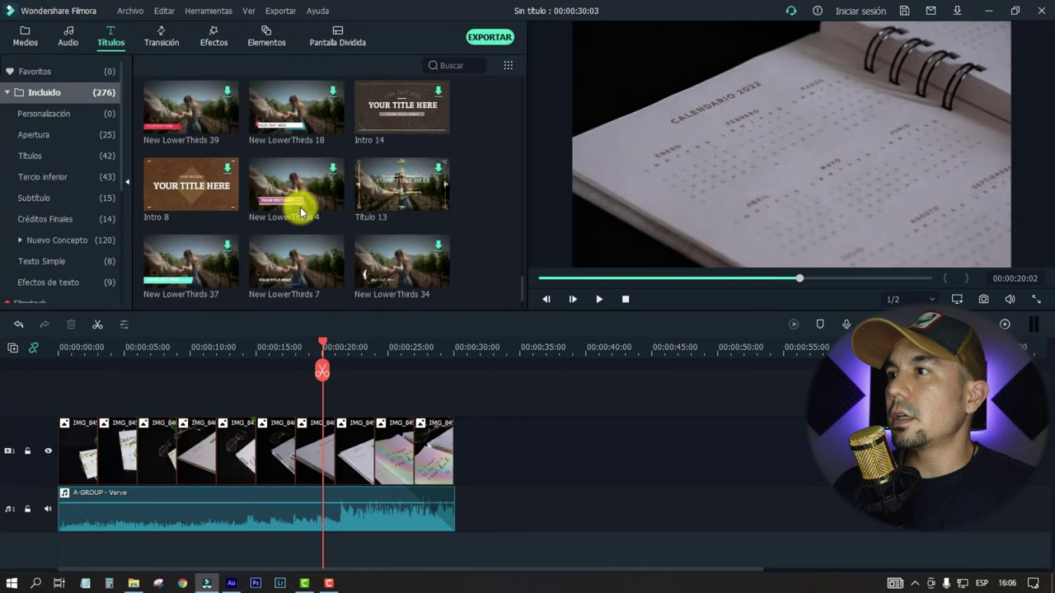
{"action": "left_click_drag", "start_coordinate": [398, 194], "coordinate": [460, 440]}
{"action": "left_click_drag", "start_coordinate": [479, 363], "coordinate": [470, 399]}
{"action": "left_click", "coordinate": [449, 347]}
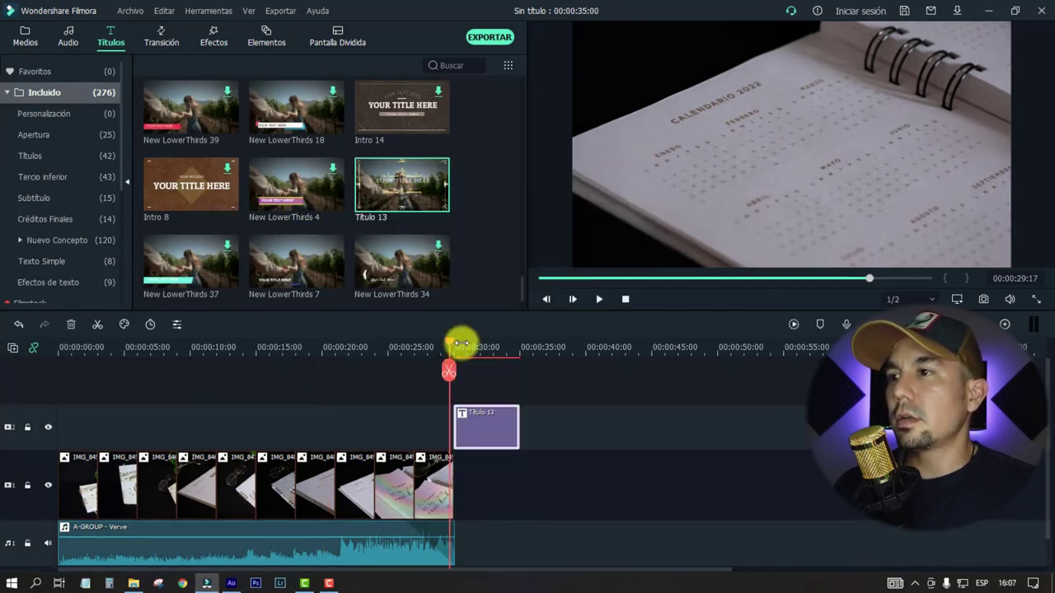
{"action": "scroll", "coordinate": [571, 343], "scroll_direction": "up", "scroll_amount": 5}
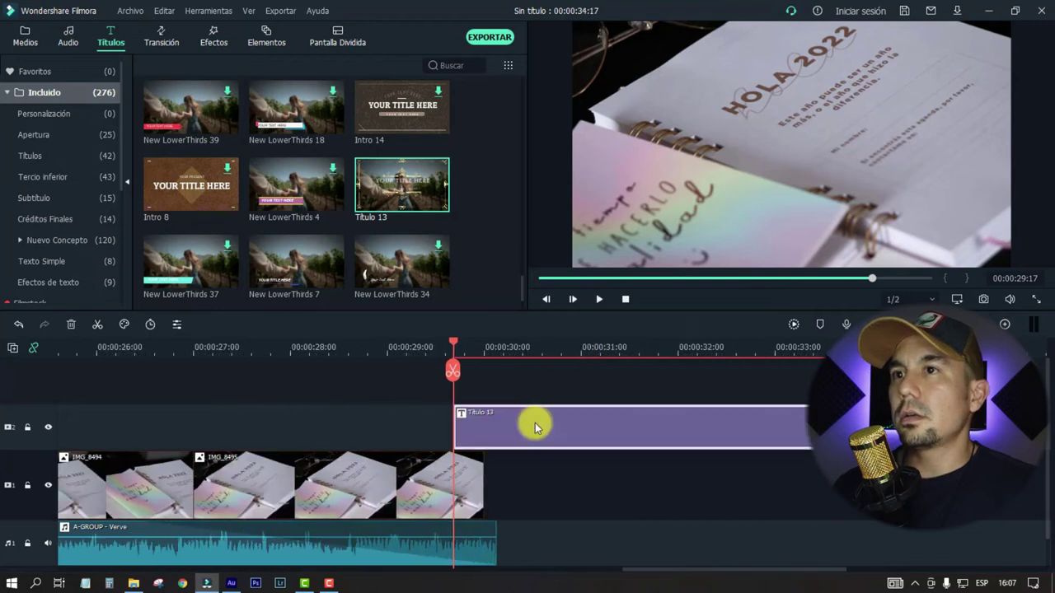
{"action": "key", "text": "space"}
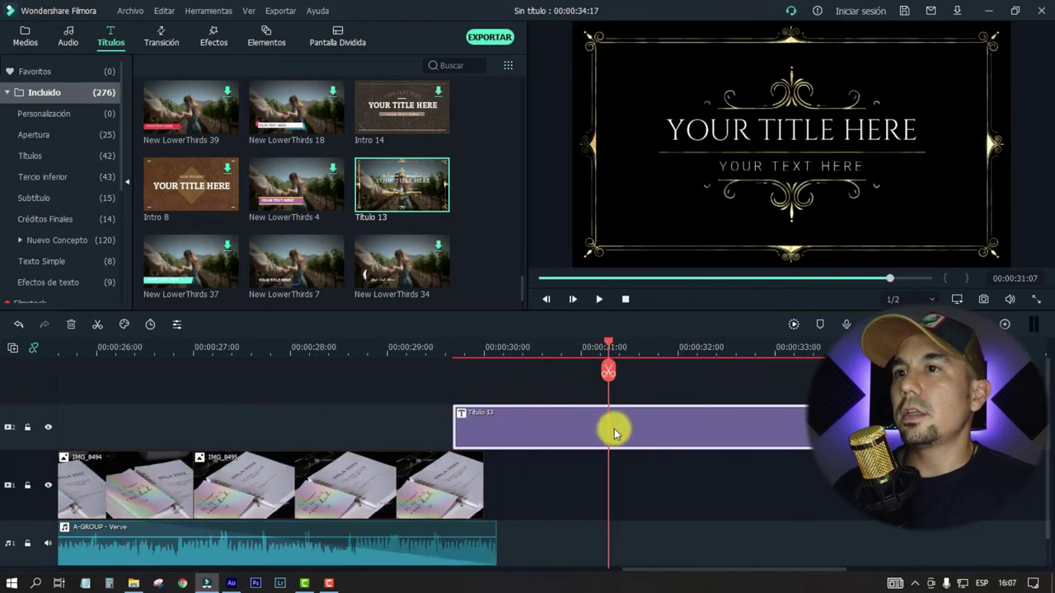
Change the Título 13 heading to SUSCRIBITE and its subtitle to A MI CANAL, and apply the text.
{"action": "double_click", "coordinate": [615, 428]}
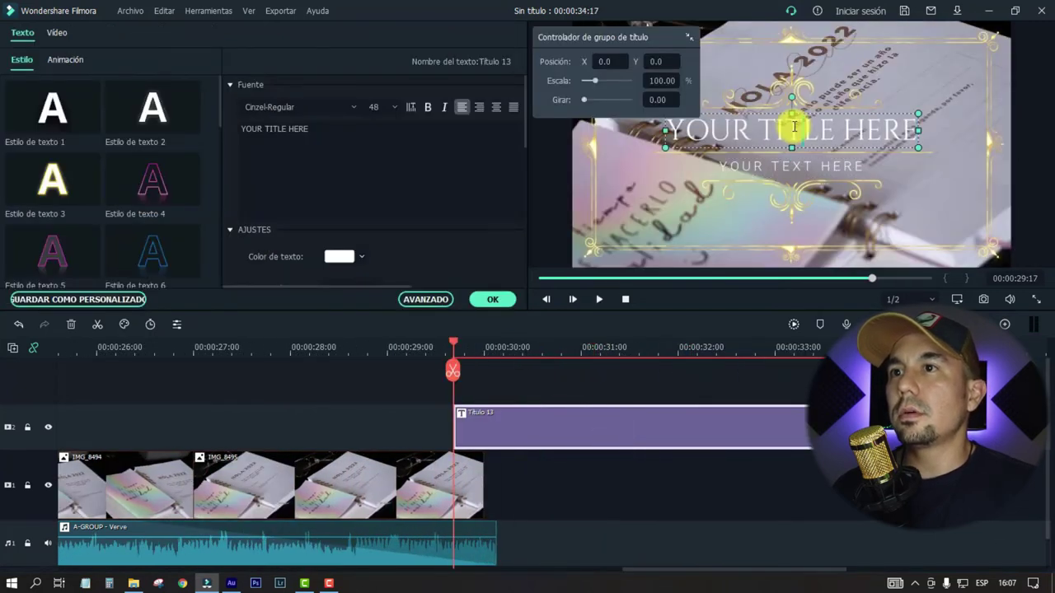
{"action": "left_click_drag", "start_coordinate": [434, 136], "coordinate": [193, 130]}
{"action": "type", "text": "SUSC"}
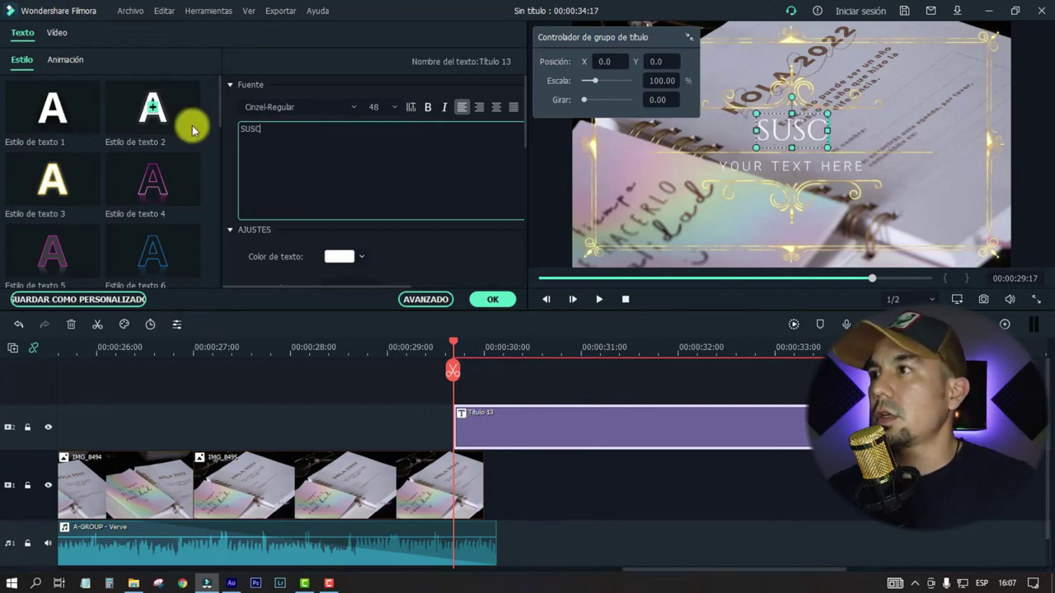
{"action": "type", "text": "RO"}
{"action": "key", "text": "BackSpace"}
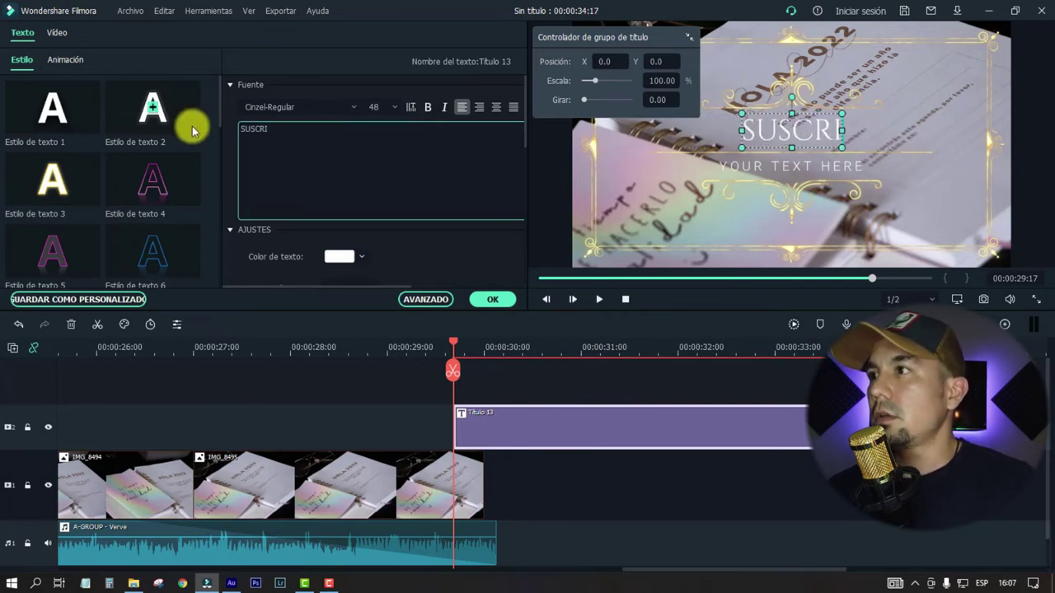
{"action": "type", "text": "IBITE"}
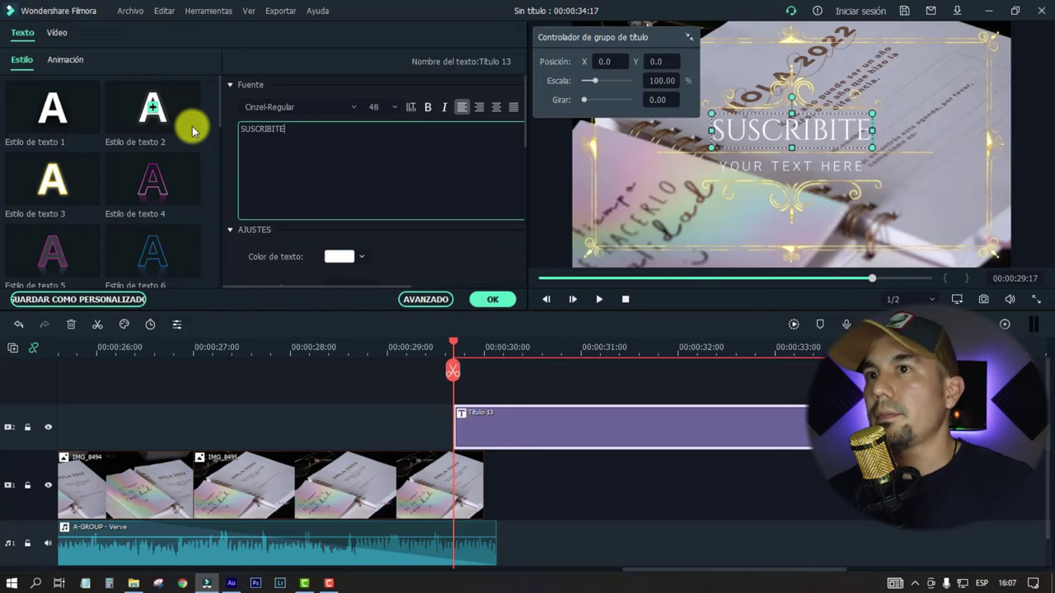
{"action": "left_click", "coordinate": [778, 169]}
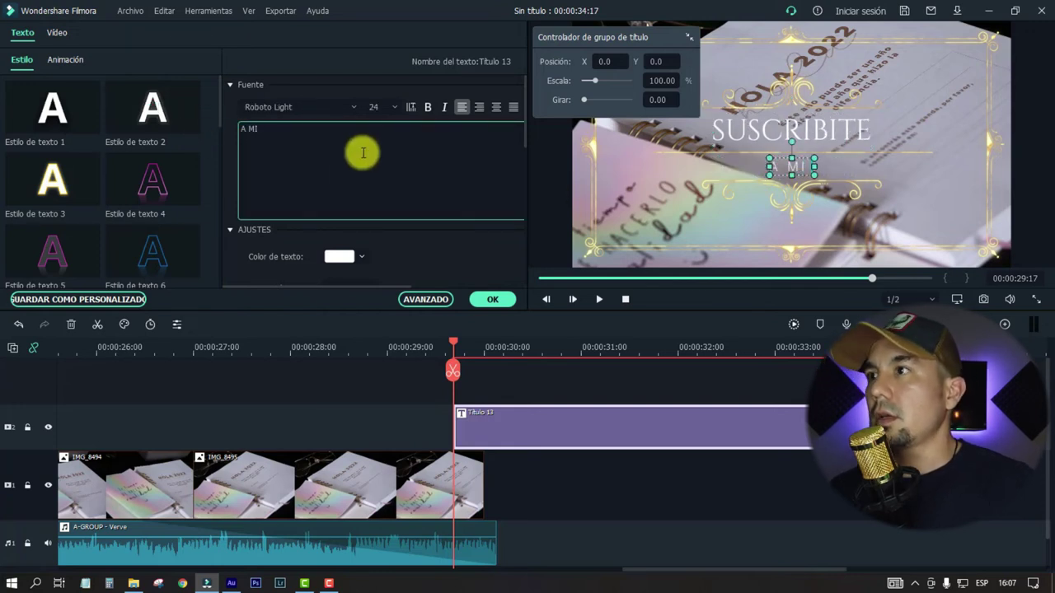
{"action": "left_click", "coordinate": [489, 300]}
Extend the end of the A-GROUP - Verve music clip to the end of the closing title.
{"action": "scroll", "coordinate": [452, 348], "scroll_direction": "down", "scroll_amount": 5}
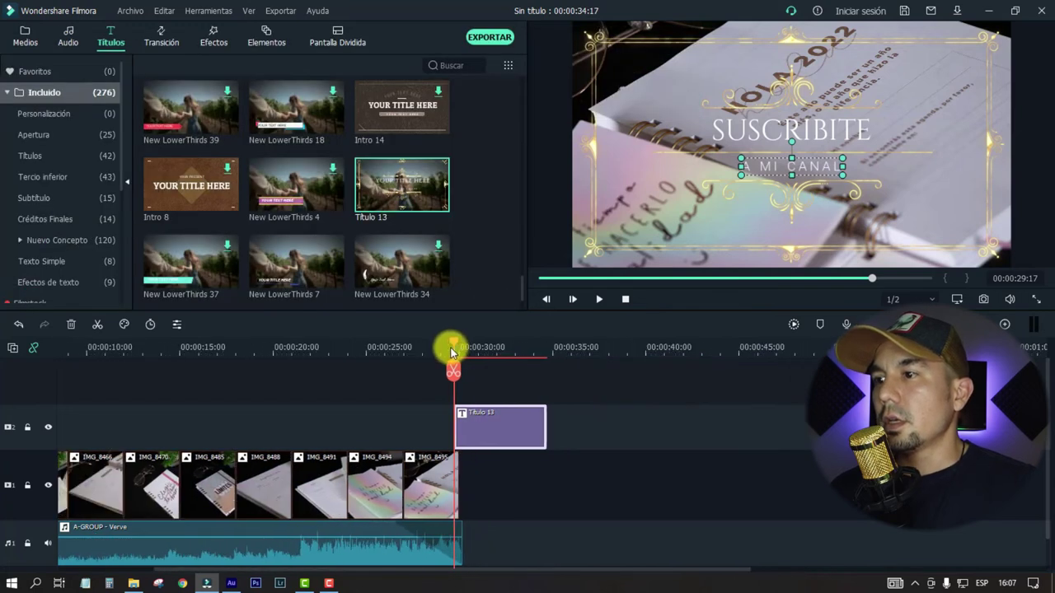
{"action": "left_click", "coordinate": [453, 556]}
{"action": "left_click_drag", "start_coordinate": [474, 551], "coordinate": [539, 550]}
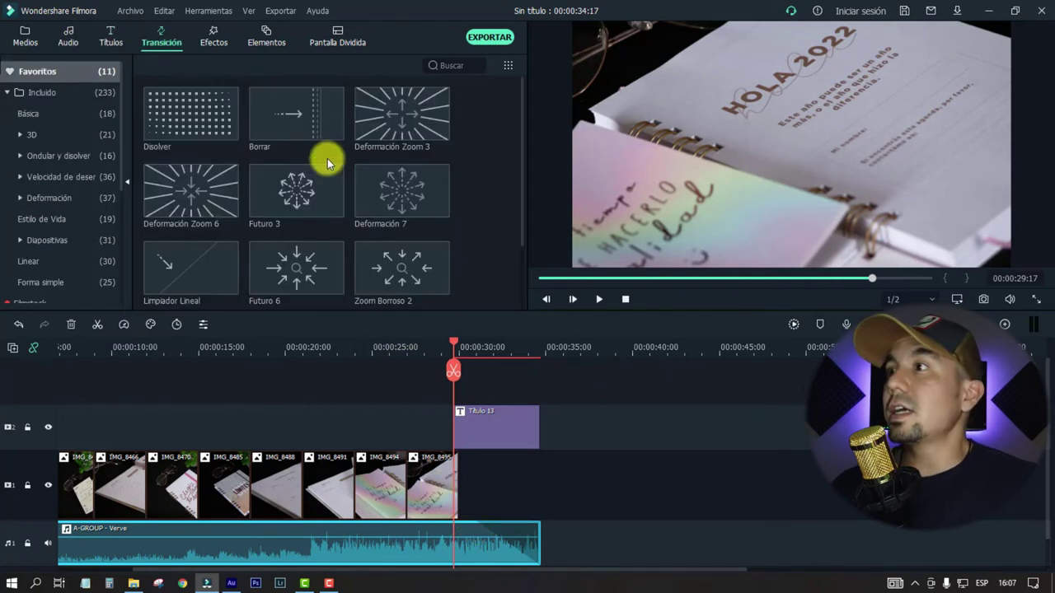
Add the Disolver transition to the end of the last photo and move the title slightly earlier so it overlaps the dissolve.
{"action": "mouse_move", "coordinate": [176, 117]}
{"action": "left_mouse_down"}
{"action": "mouse_move", "coordinate": [433, 482]}
{"action": "mouse_move", "coordinate": [448, 485]}
{"action": "left_mouse_up"}
{"action": "left_click_drag", "start_coordinate": [468, 429], "coordinate": [456, 428]}
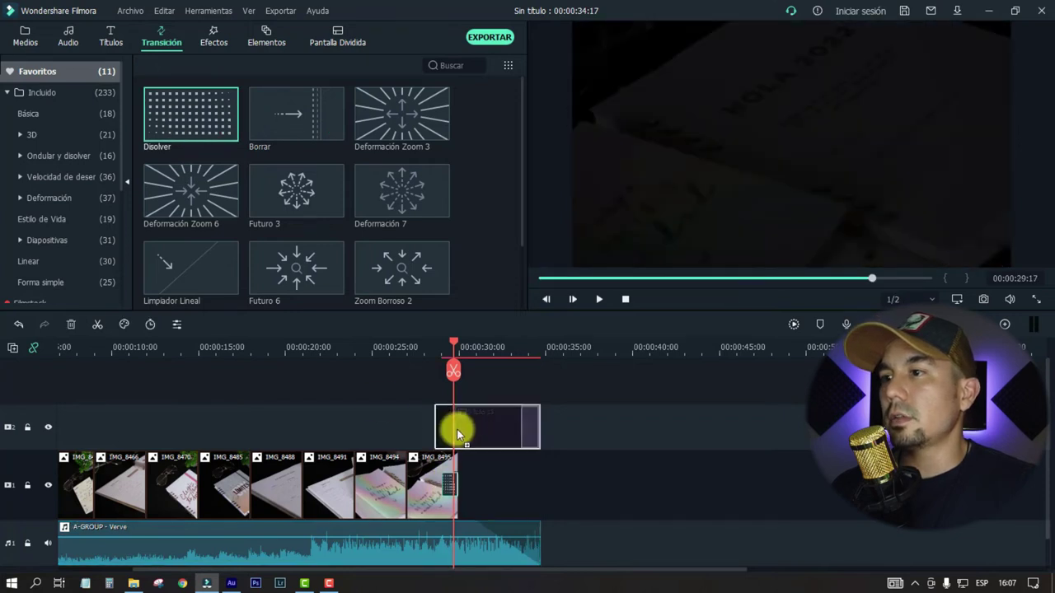
{"action": "scroll", "coordinate": [528, 354], "scroll_direction": "up", "scroll_amount": 2}
{"action": "left_click_drag", "start_coordinate": [537, 428], "coordinate": [557, 430]}
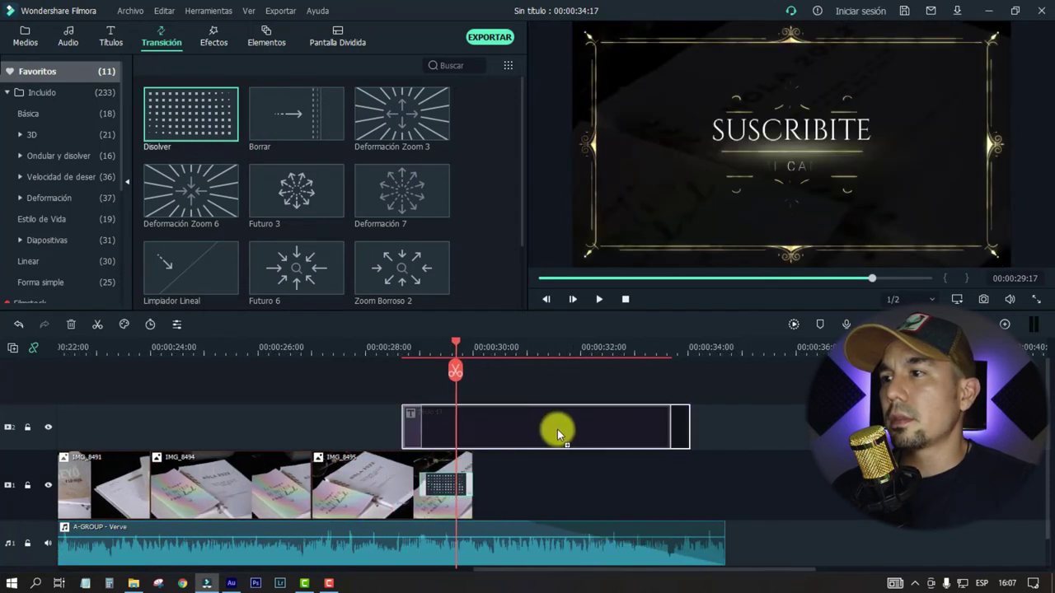
Play the slideshow from about 00:00:20 to check the music against the photos.
{"action": "left_click", "coordinate": [325, 346]}
{"action": "scroll", "coordinate": [441, 354], "scroll_direction": "down", "scroll_amount": 4}
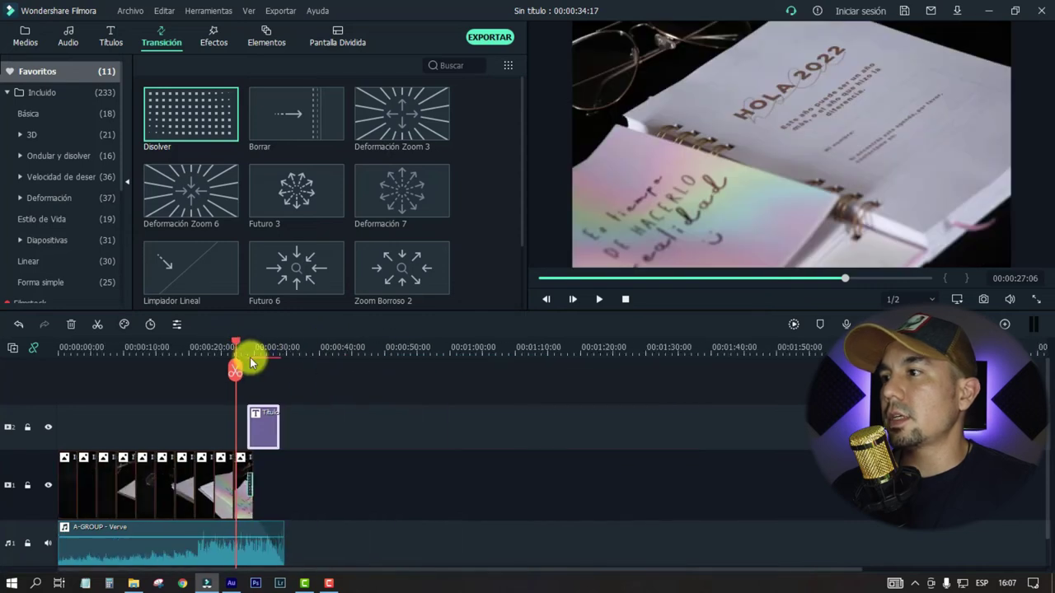
{"action": "left_click", "coordinate": [192, 350]}
{"action": "key", "text": "space"}
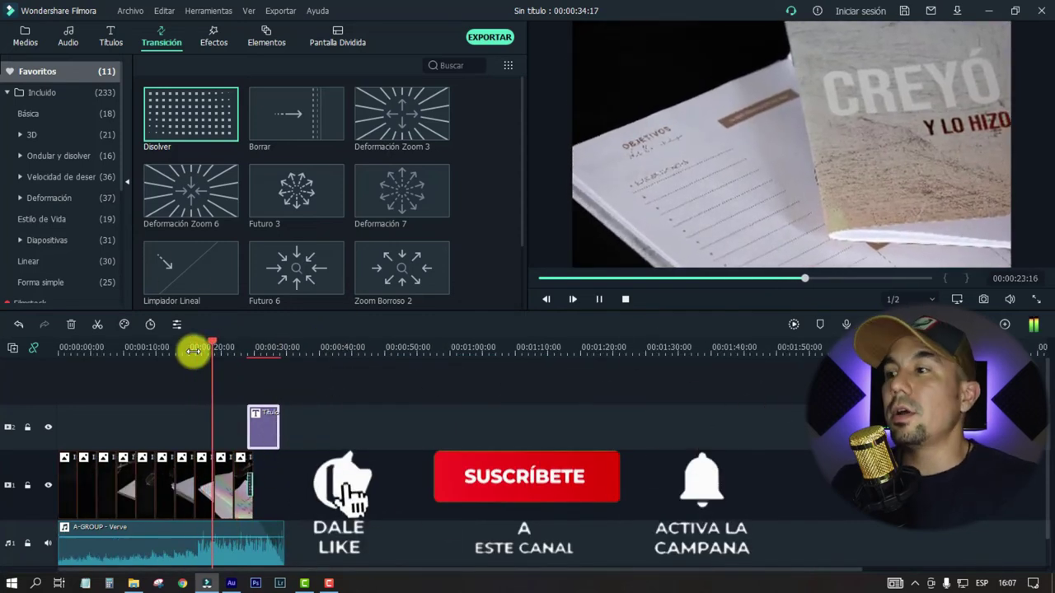
Lower the A-GROUP - Verve music volume to -6.32 dB and resume playback to hear the result.
{"action": "key", "text": "space"}
{"action": "left_click_drag", "start_coordinate": [235, 538], "coordinate": [231, 542]}
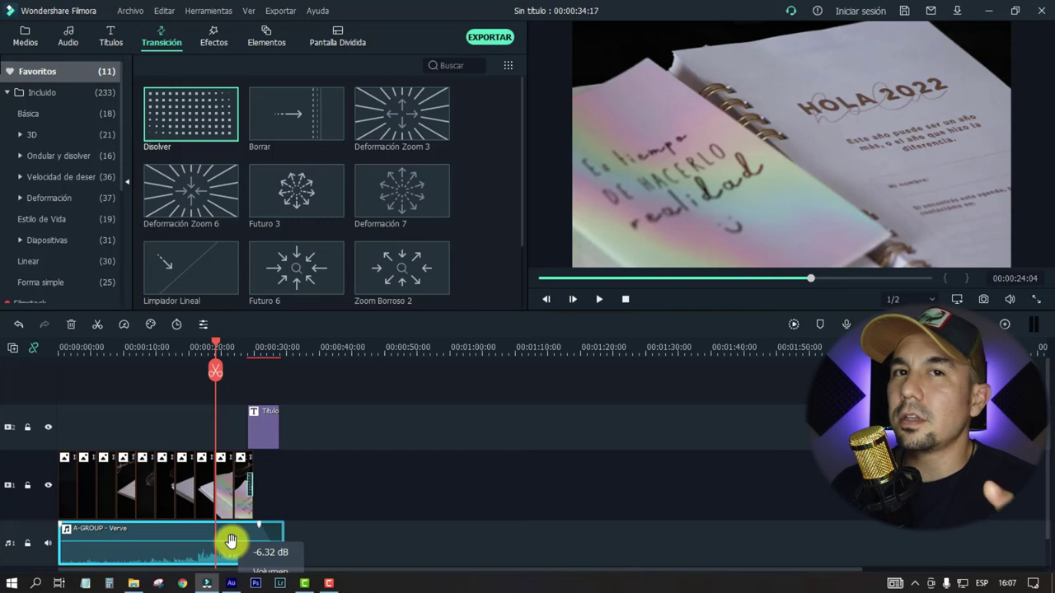
{"action": "key", "text": "space"}
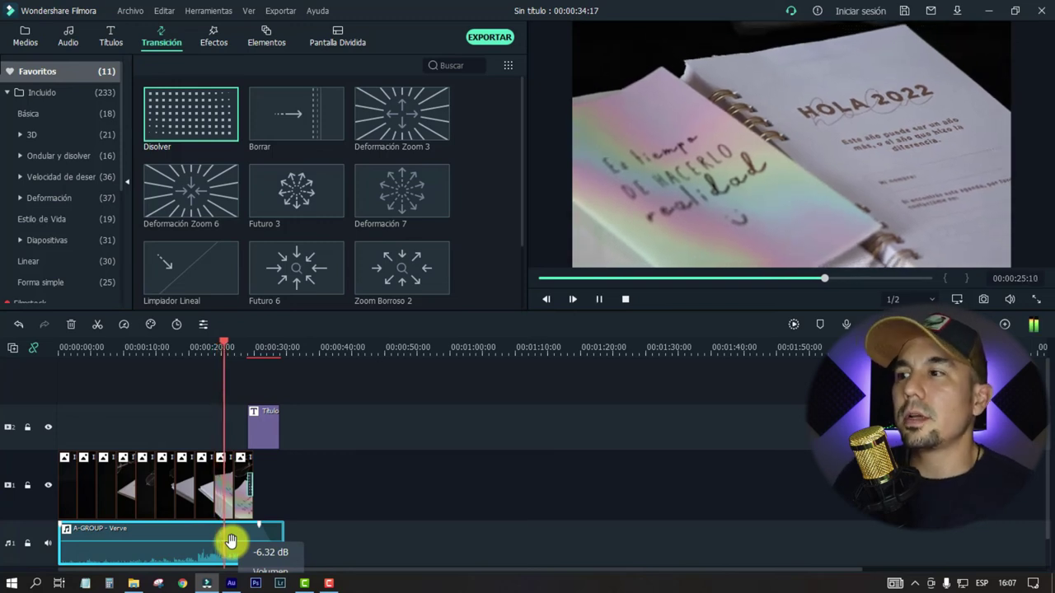